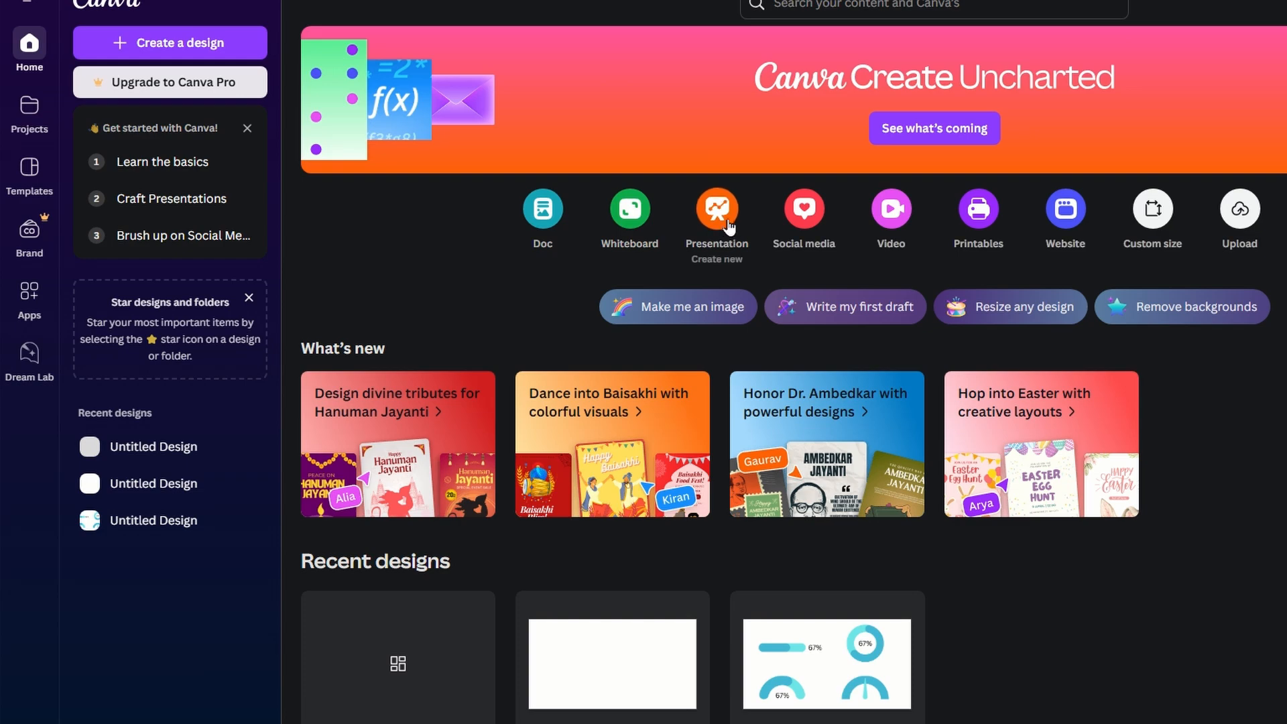
Start a new presentation and insert a packed circles chart from the hierarchy charts collection.
{"action": "left_click", "coordinate": [729, 221]}
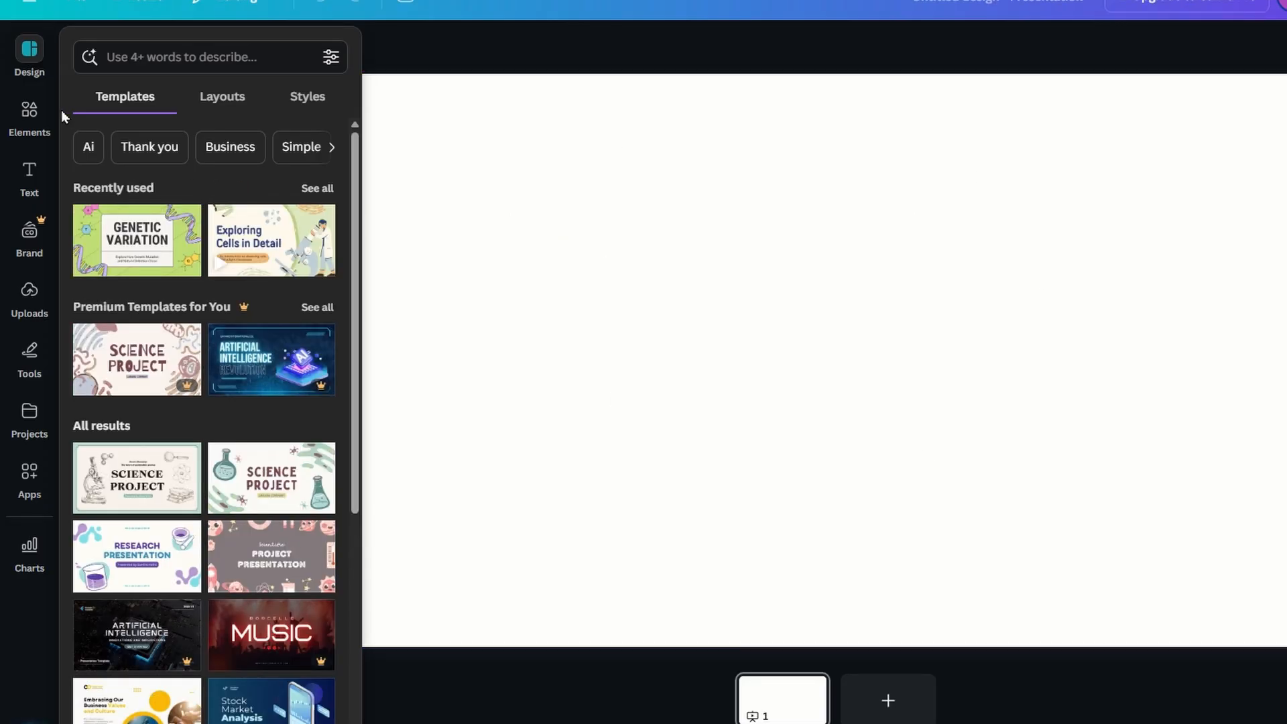
{"action": "left_click", "coordinate": [24, 122]}
{"action": "scroll", "coordinate": [161, 484], "scroll_direction": "down", "scroll_amount": 12}
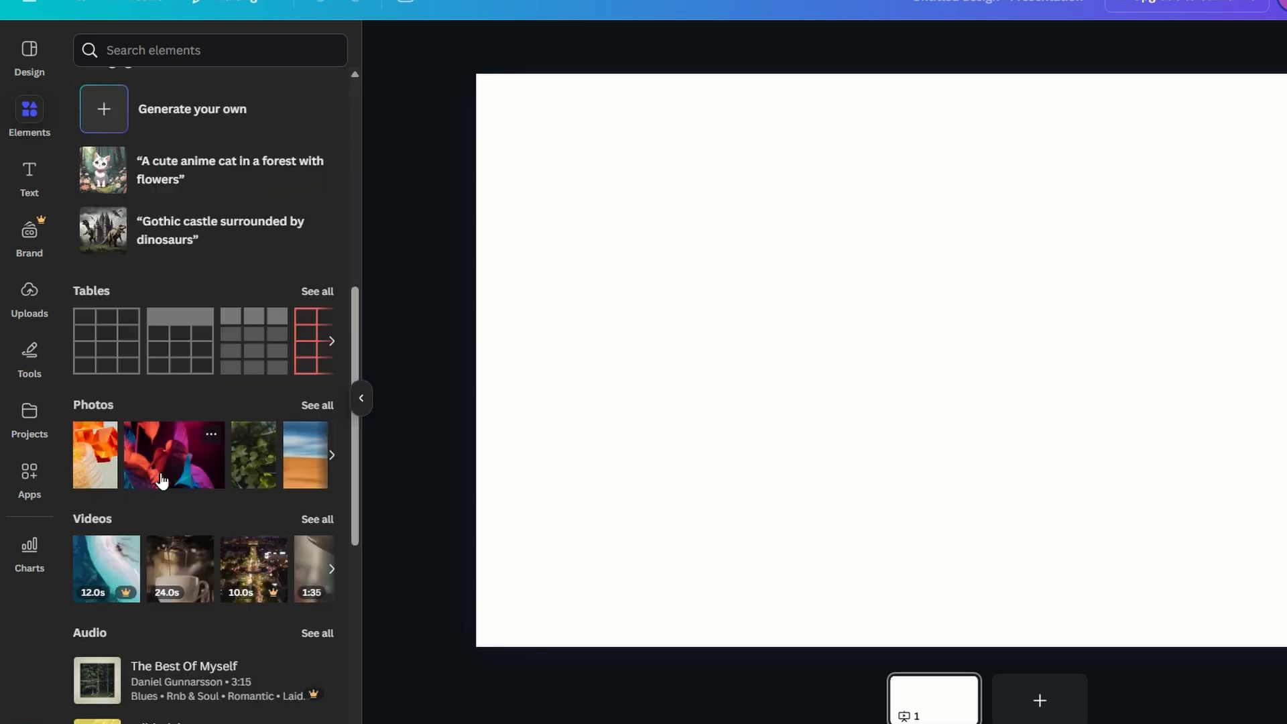
{"action": "scroll", "coordinate": [161, 484], "scroll_direction": "down", "scroll_amount": 2}
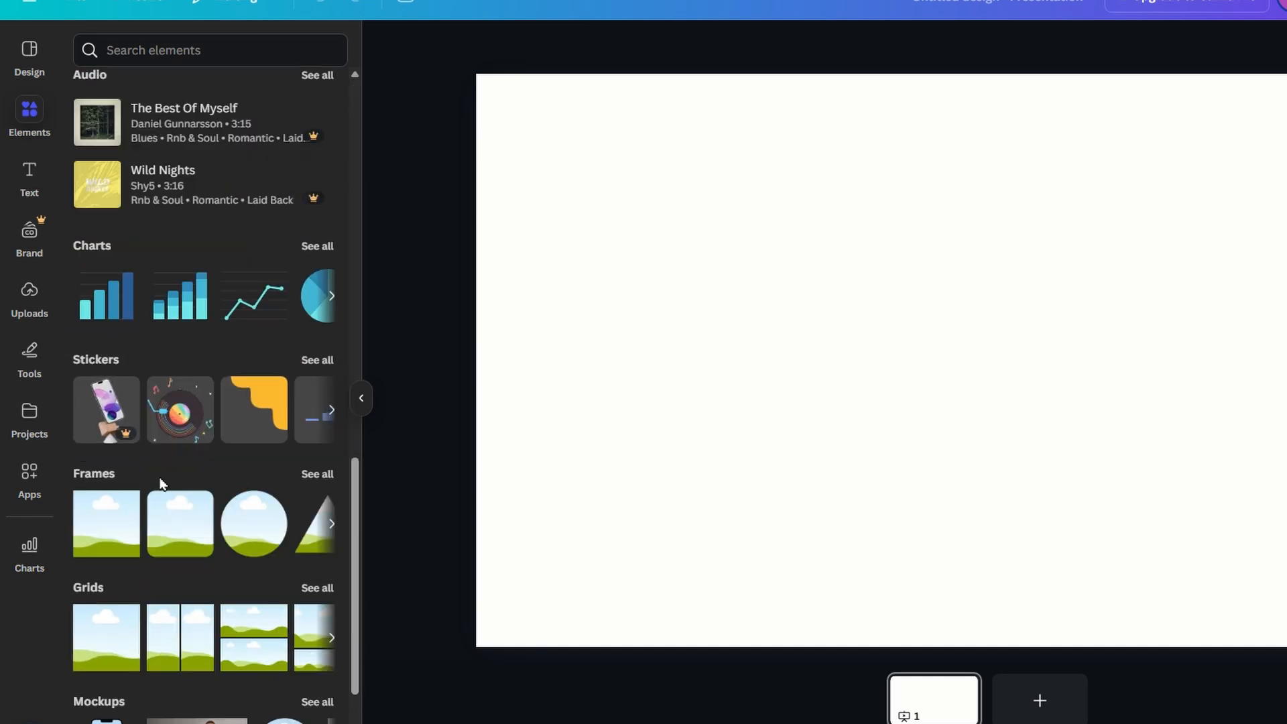
{"action": "left_click", "coordinate": [105, 259]}
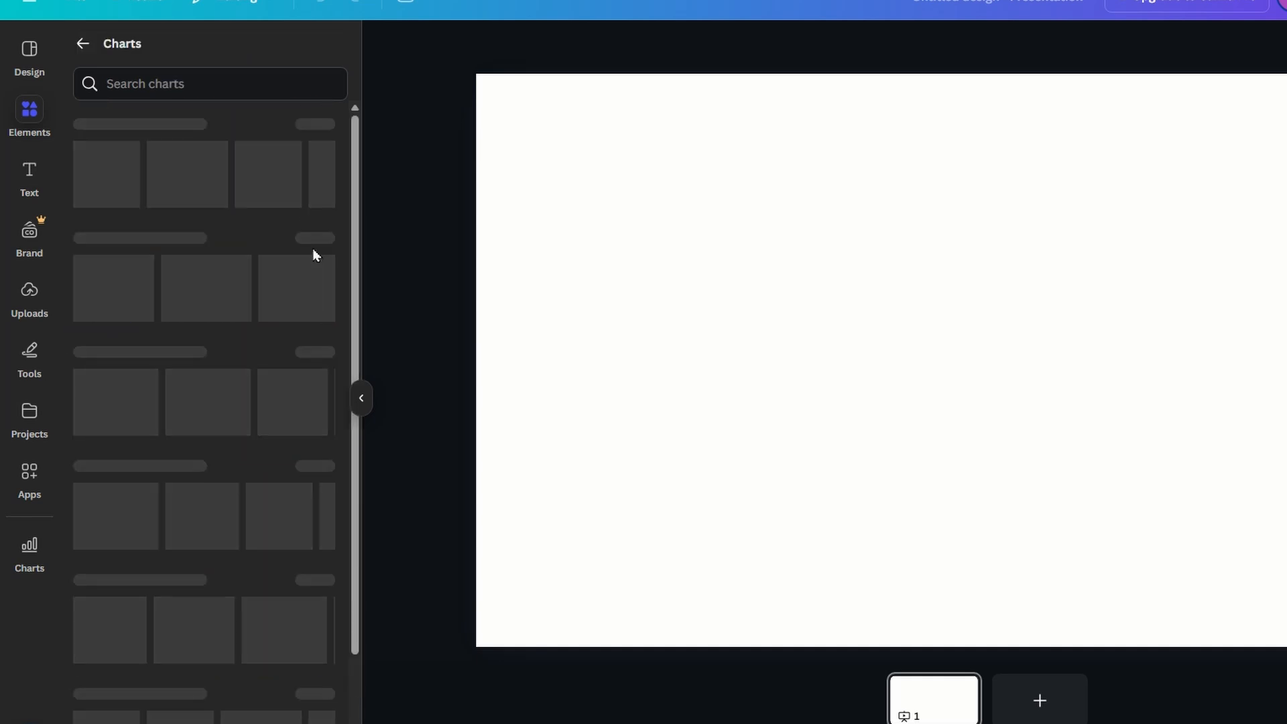
{"action": "scroll", "coordinate": [319, 267], "scroll_direction": "down", "scroll_amount": 5}
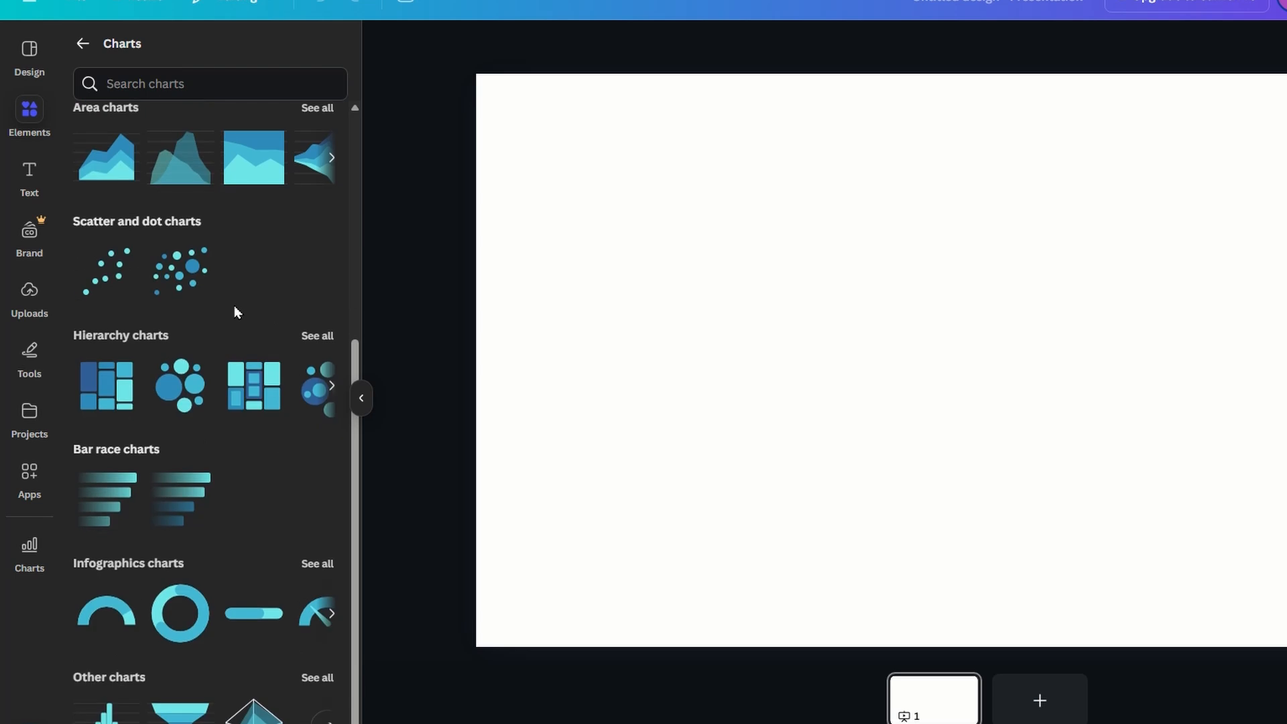
{"action": "left_click", "coordinate": [307, 335]}
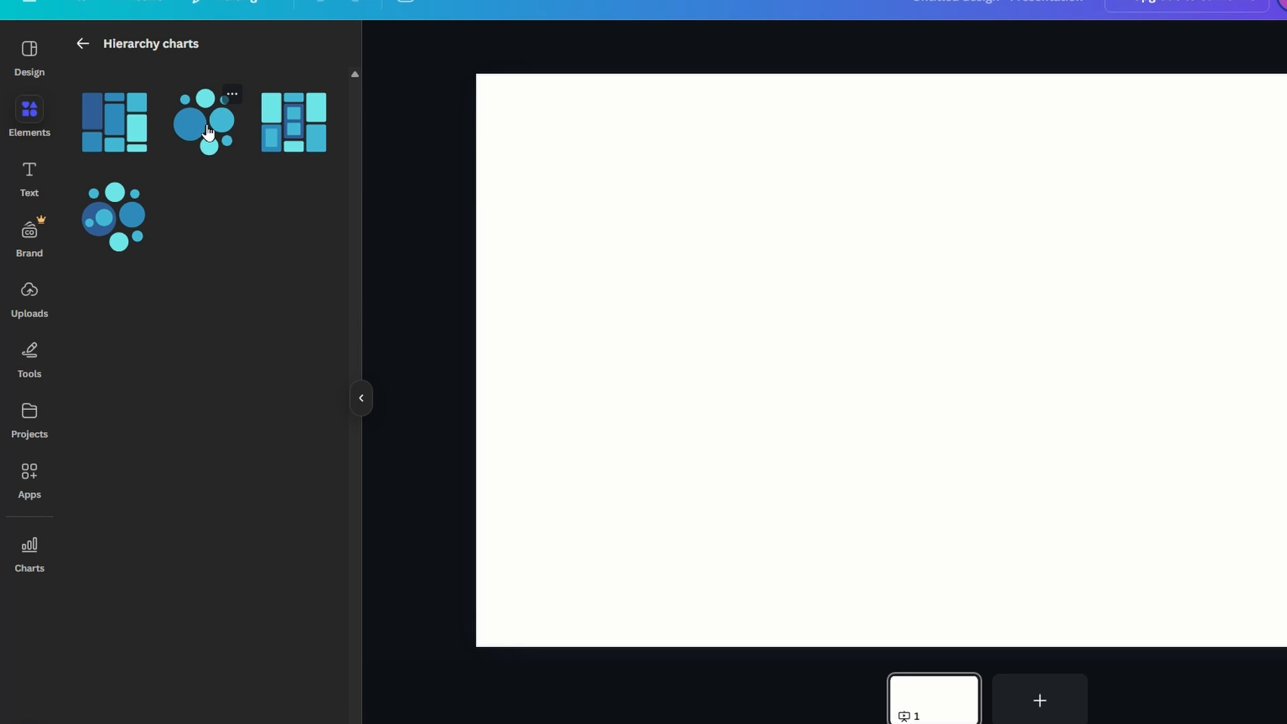
{"action": "left_click", "coordinate": [124, 219]}
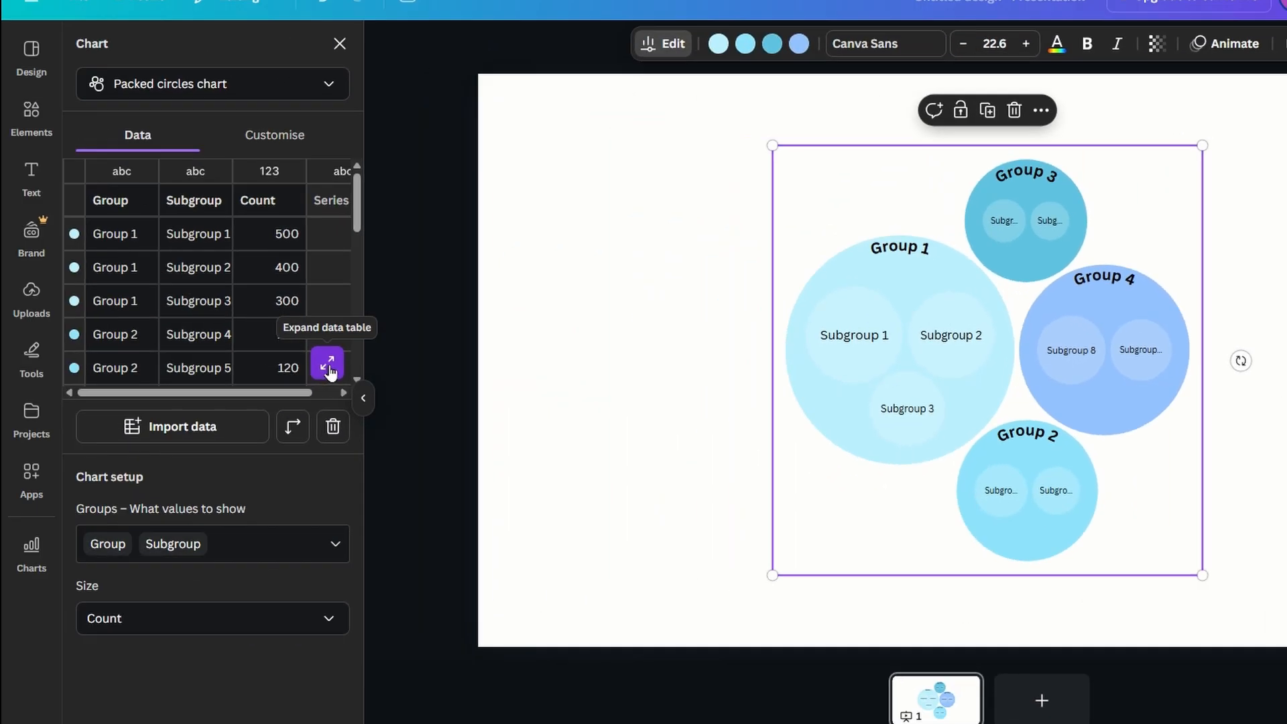
Expand the chart's data table, switch to Excel and copy the Branch to Revenue data rows H4:M15.
{"action": "left_click", "coordinate": [327, 367]}
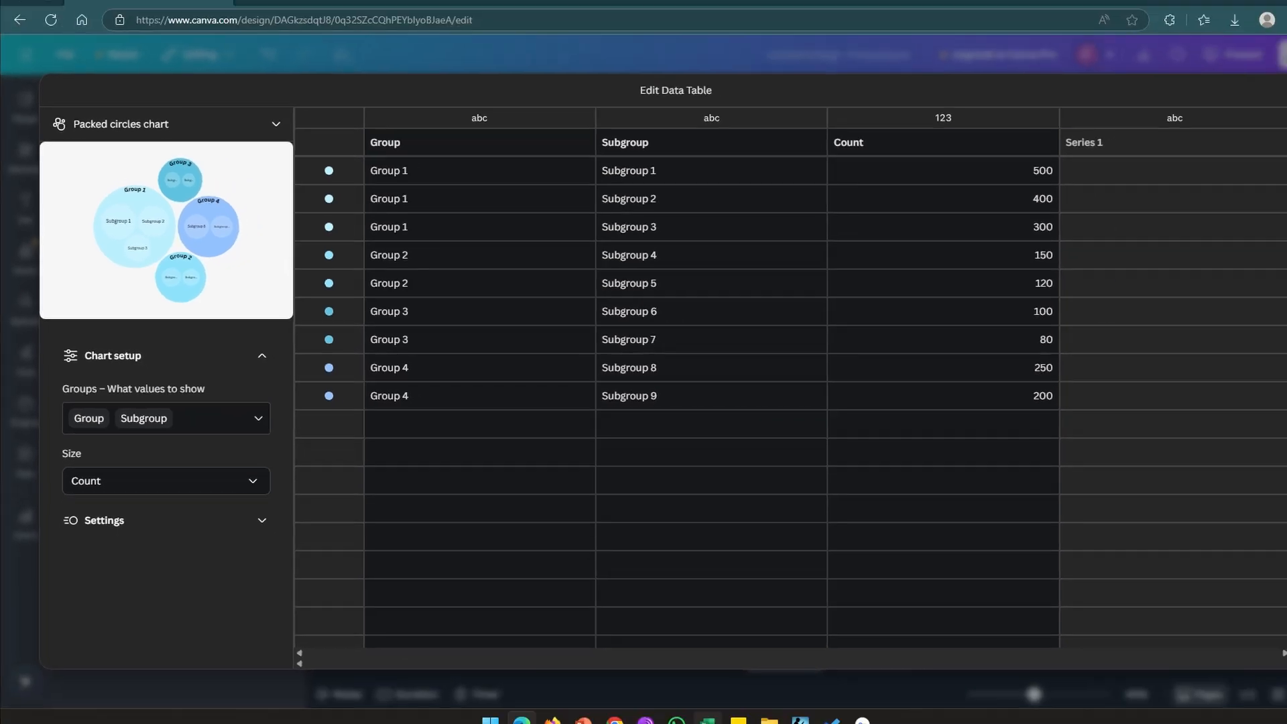
{"action": "left_click", "coordinate": [669, 712]}
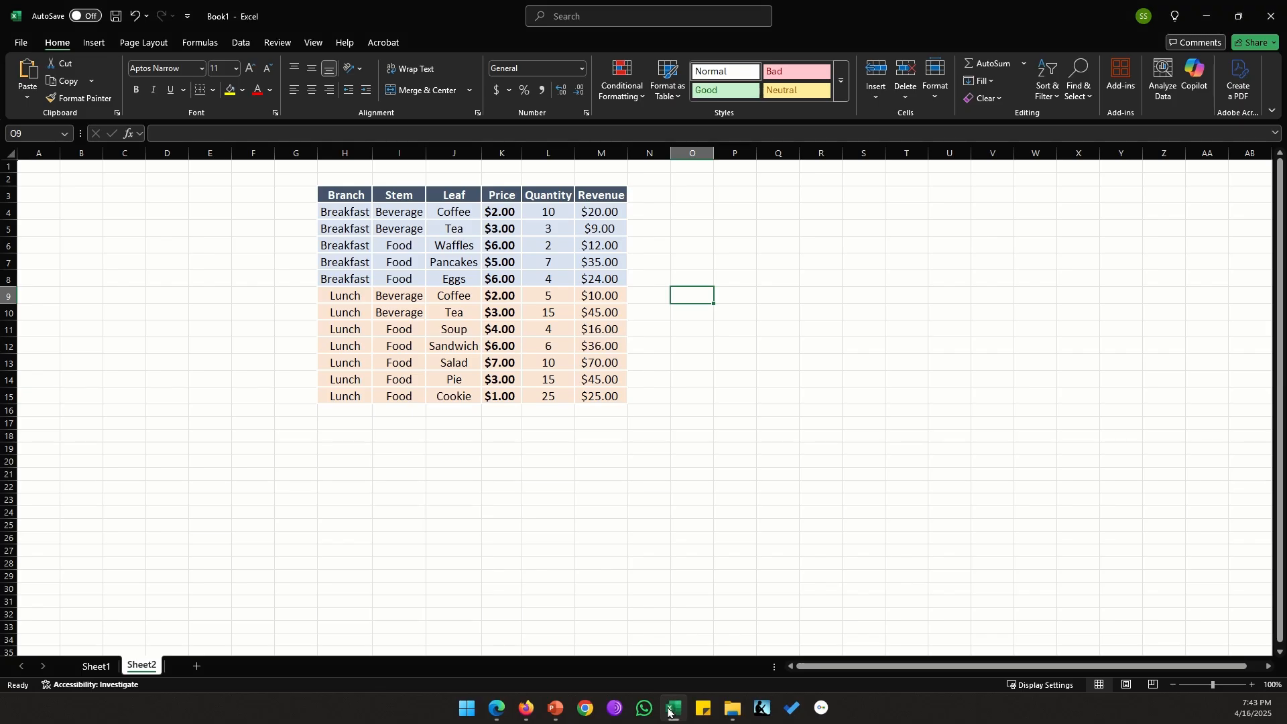
{"action": "left_click", "coordinate": [556, 486]}
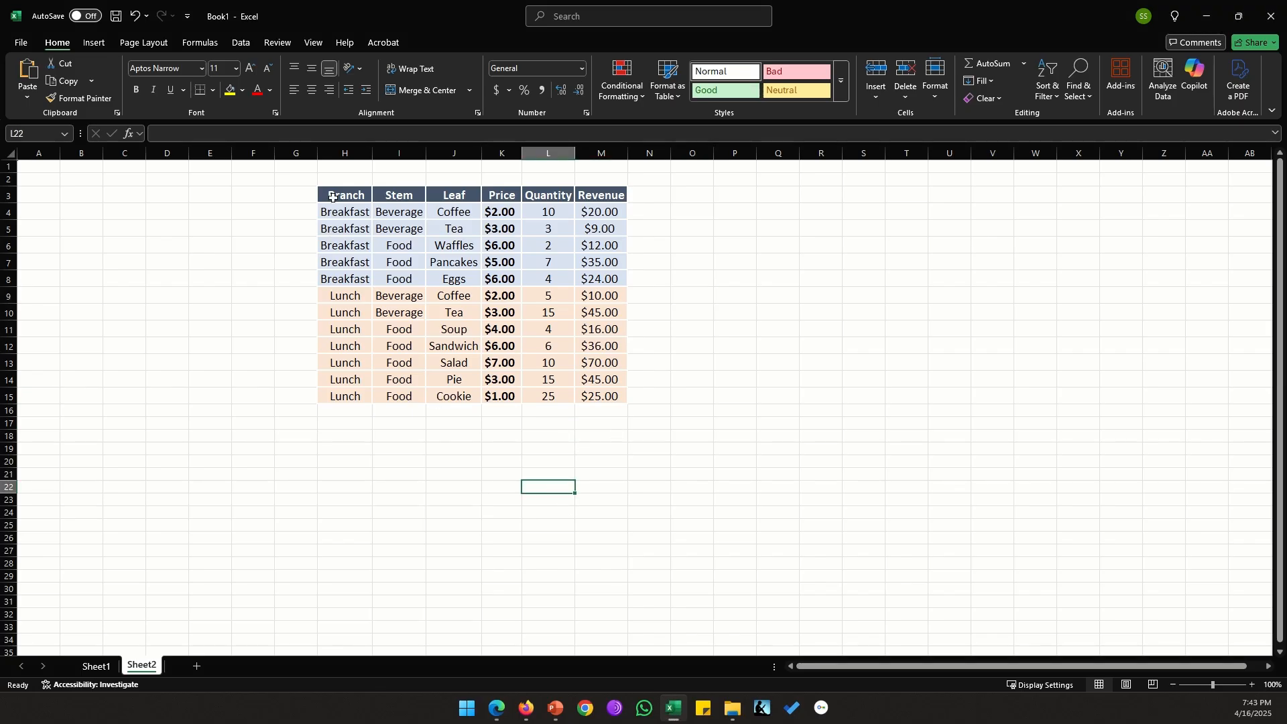
{"action": "left_click_drag", "start_coordinate": [333, 212], "coordinate": [598, 397]}
{"action": "key", "text": "ctrl+c"}
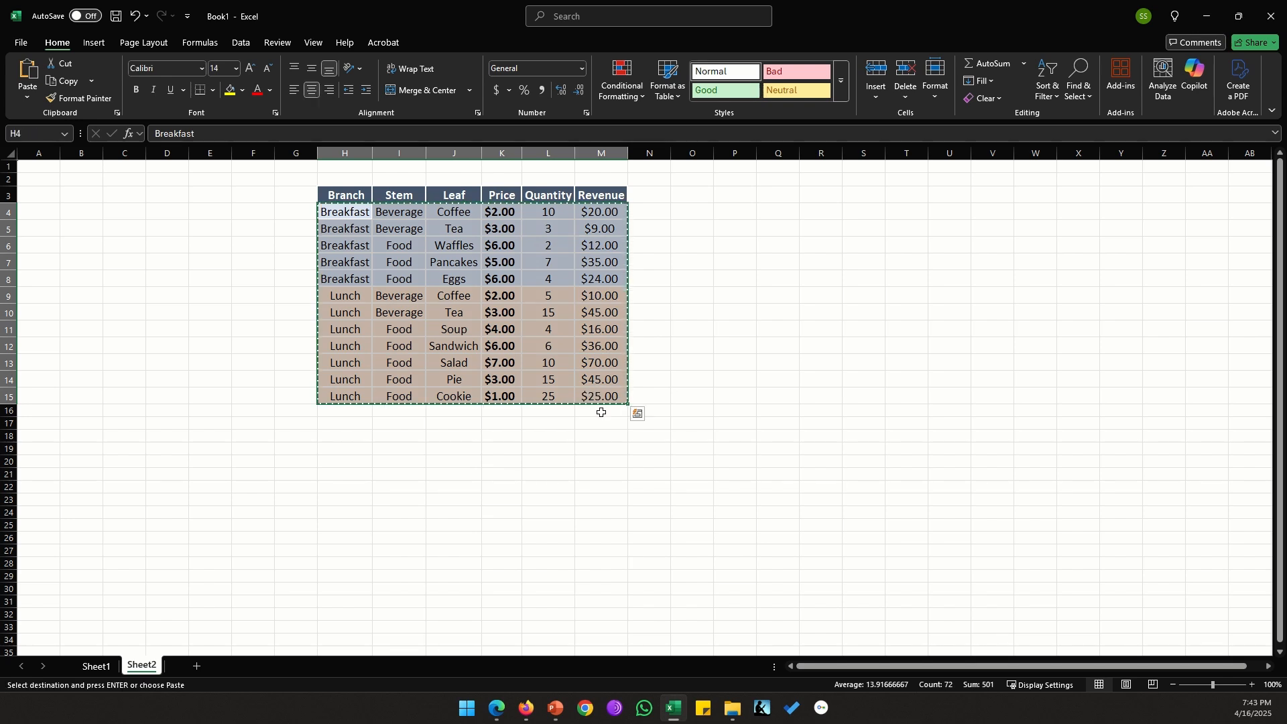
Paste the copied rows into the chart's data table starting at the first Group cell, then close the table.
{"action": "left_click", "coordinate": [497, 708]}
{"action": "left_click", "coordinate": [431, 187]}
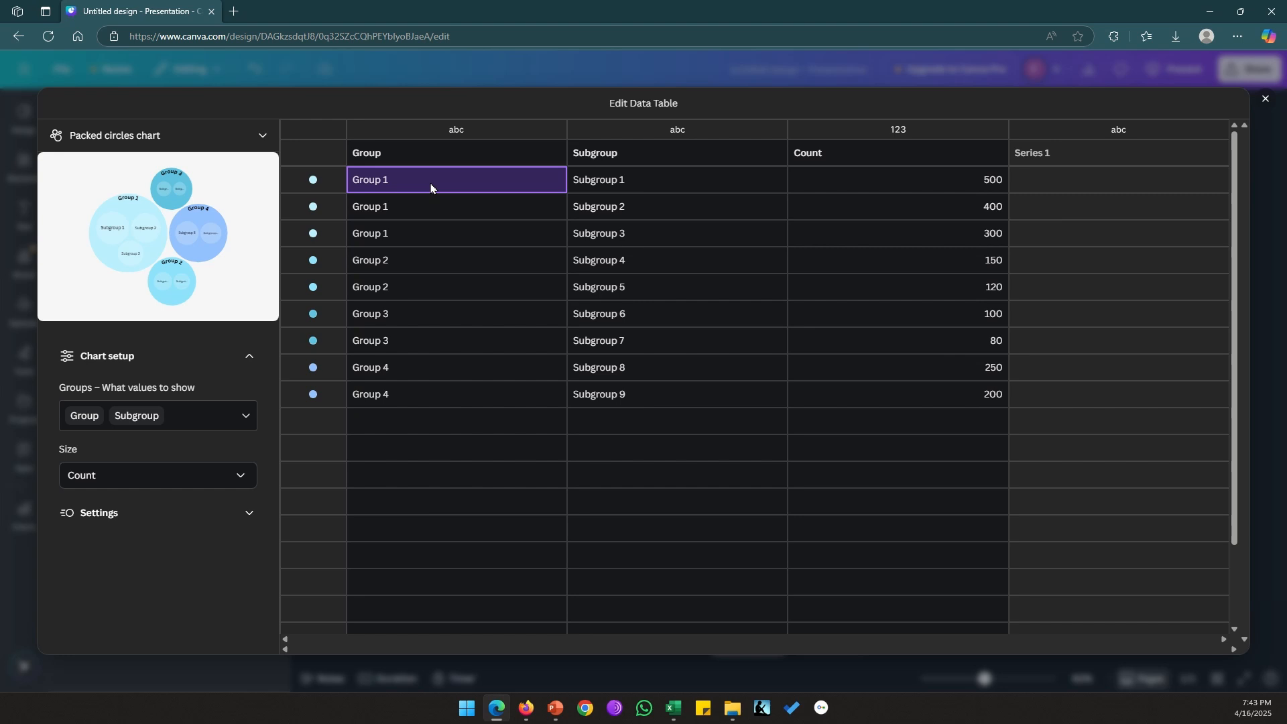
{"action": "key", "text": "ctrl+v"}
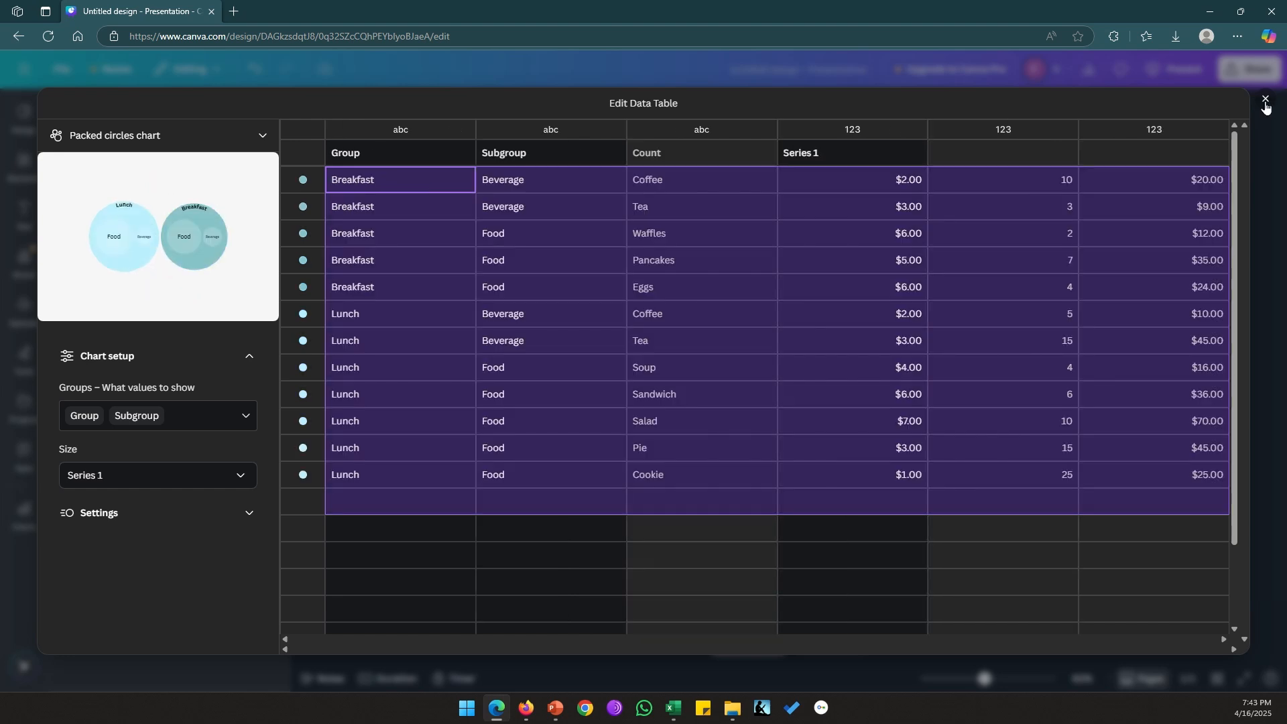
{"action": "left_click", "coordinate": [1266, 106]}
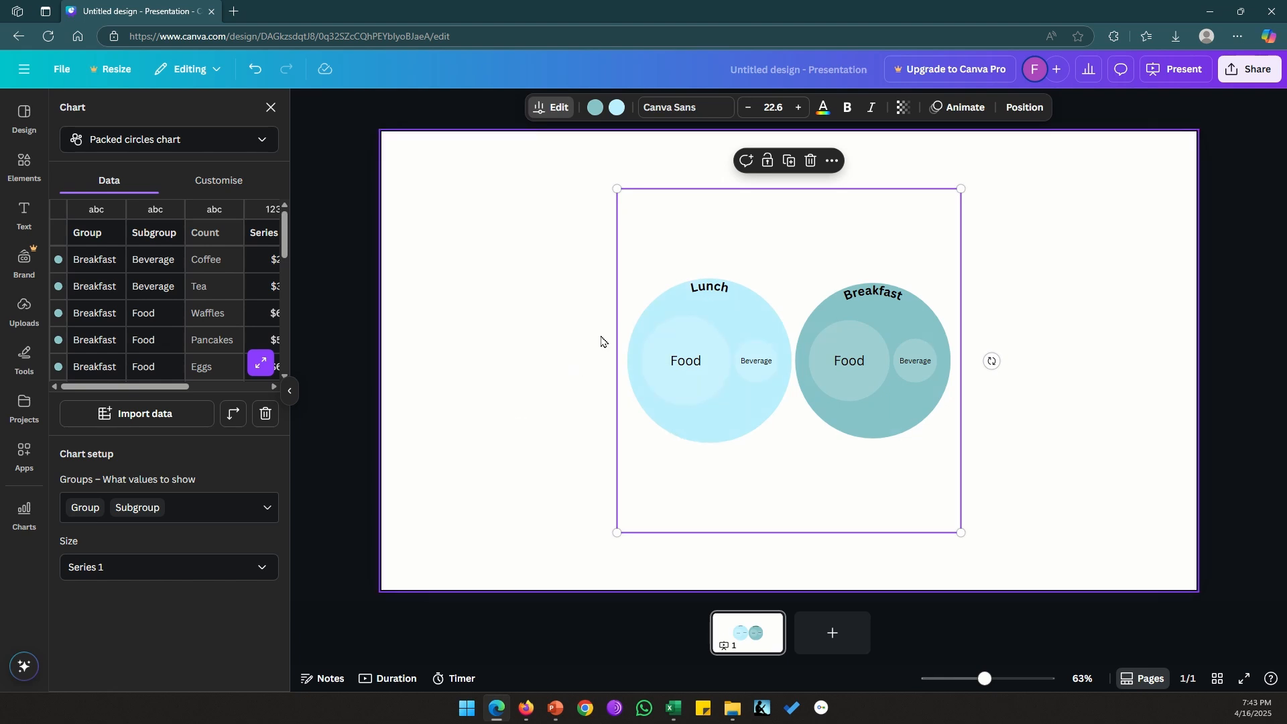
Remove Subgroup from the chart's grouping so only Group values are shown.
{"action": "mouse_move", "coordinate": [697, 297]}
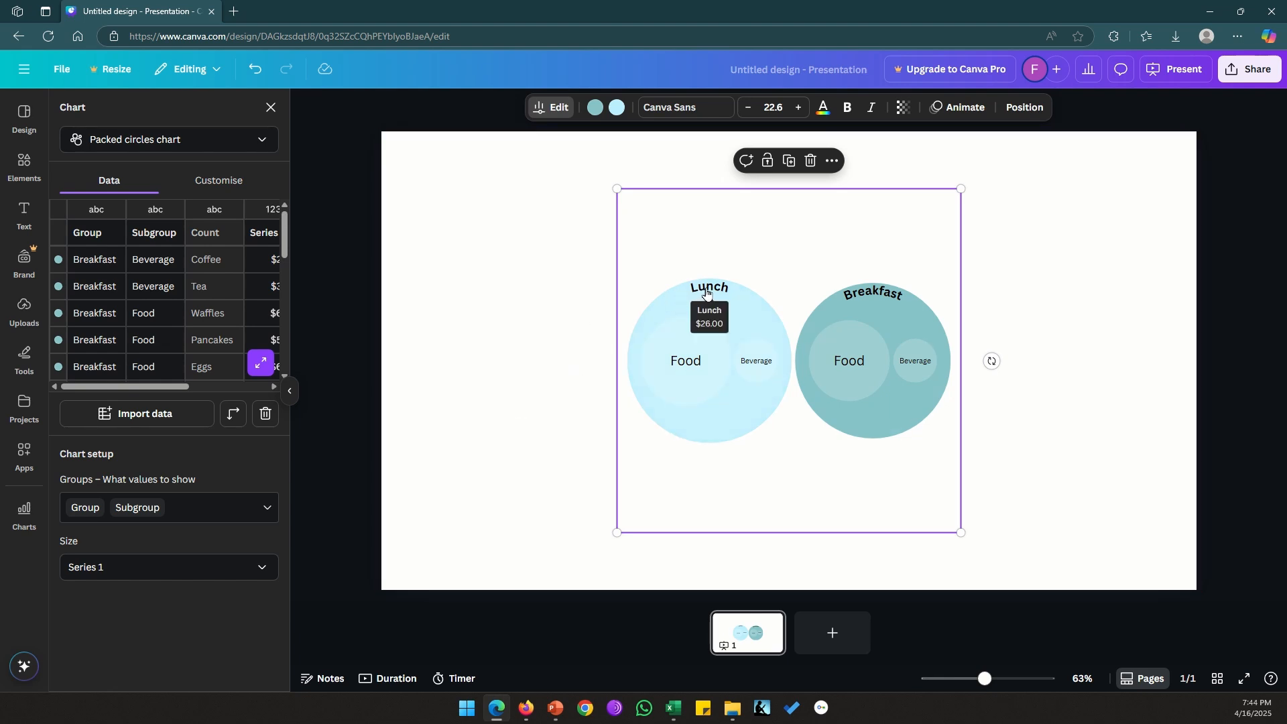
{"action": "mouse_move", "coordinate": [895, 297]}
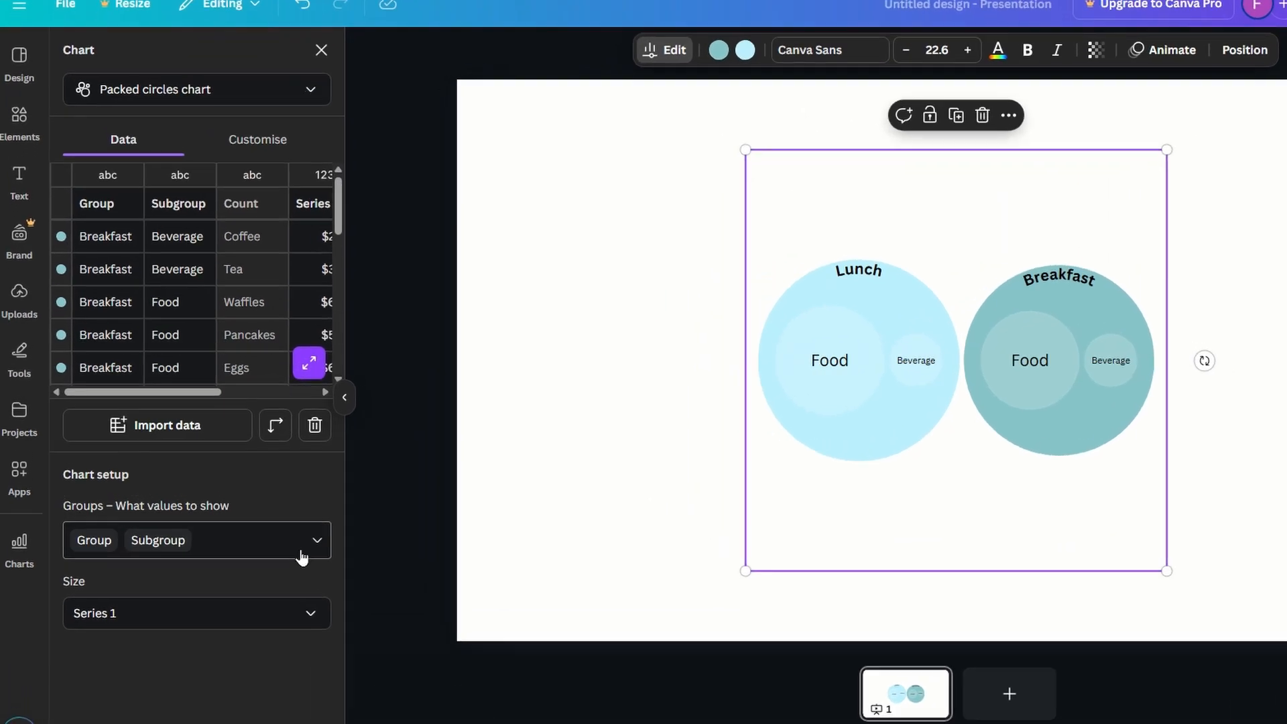
{"action": "left_click", "coordinate": [314, 557]}
{"action": "scroll", "coordinate": [201, 368], "scroll_direction": "up", "scroll_amount": 1}
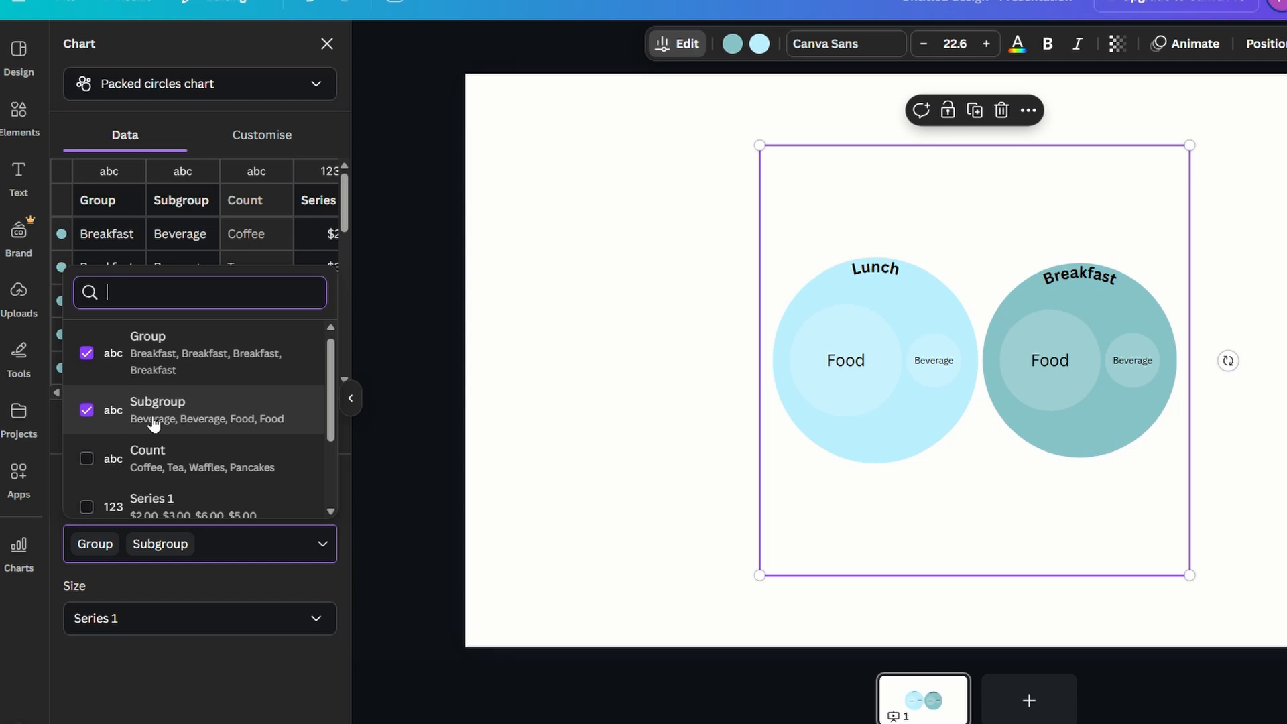
{"action": "left_click", "coordinate": [86, 411]}
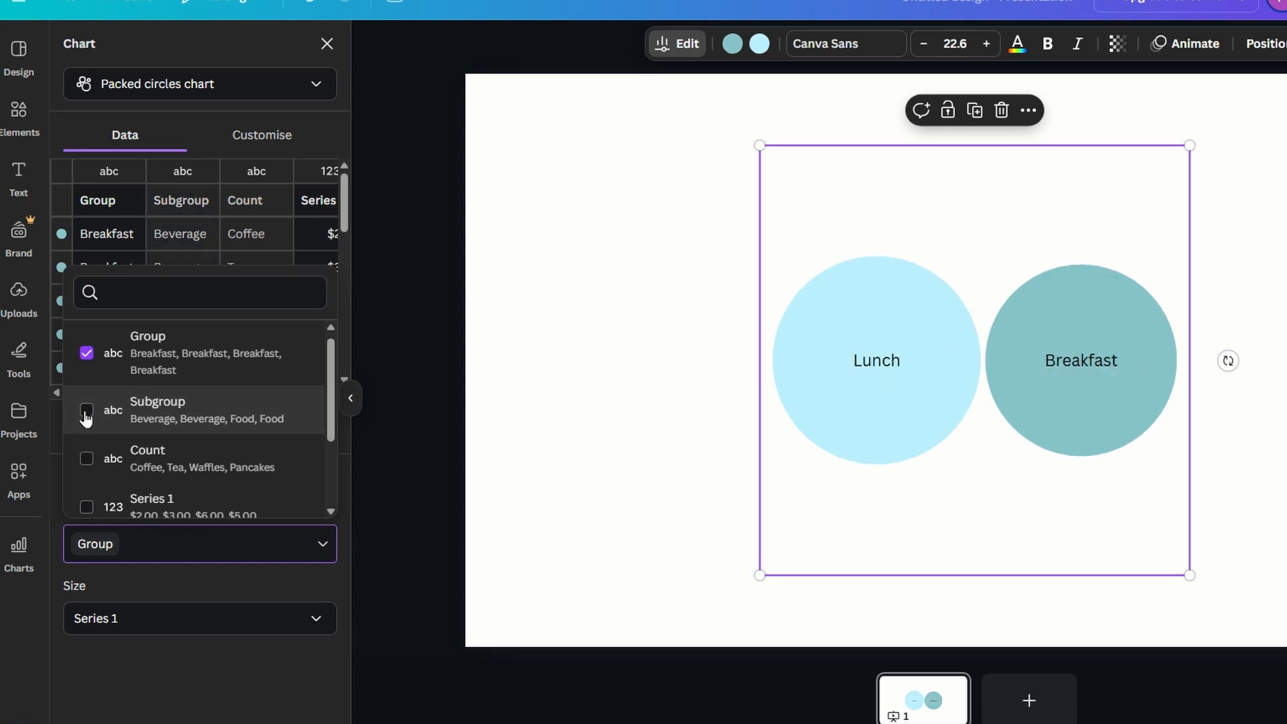
Set the chart's circle size to use Column F.
{"action": "left_click", "coordinate": [249, 627]}
{"action": "left_click", "coordinate": [251, 628]}
{"action": "scroll", "coordinate": [254, 565], "scroll_direction": "down", "scroll_amount": 2}
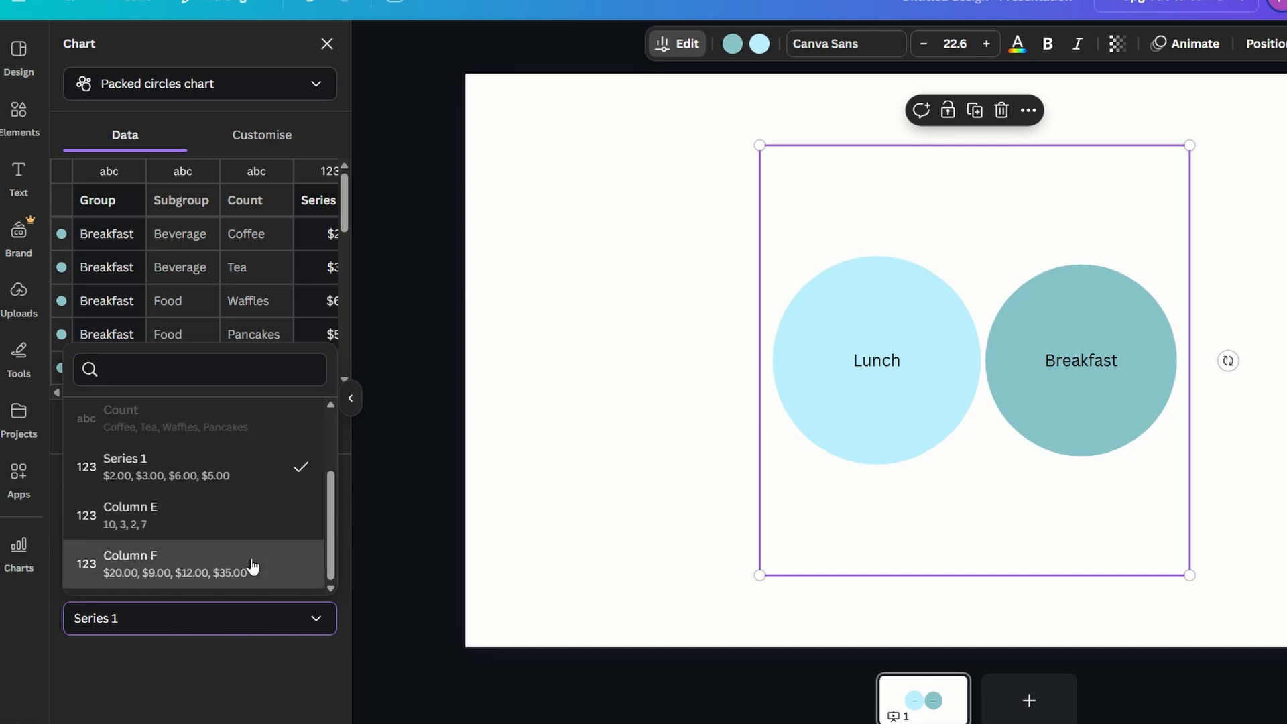
{"action": "left_click", "coordinate": [253, 568]}
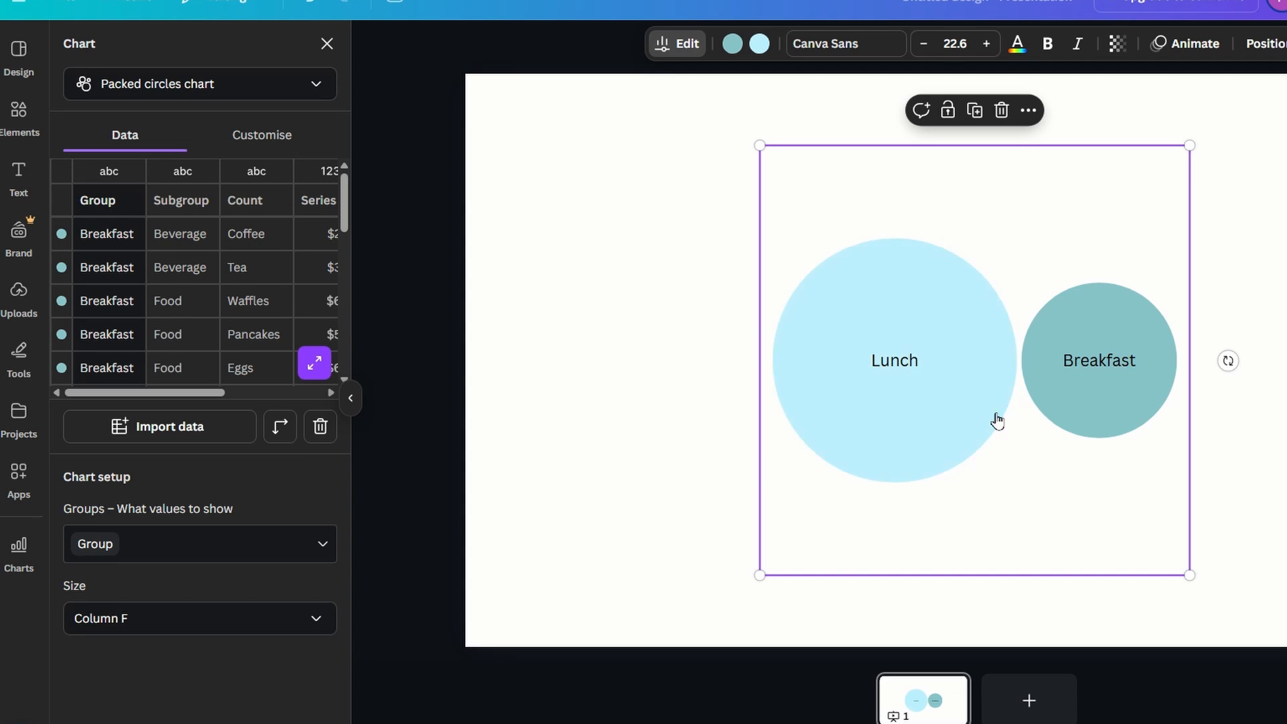
Add Count to the chart's grouping and then remove it again.
{"action": "left_click", "coordinate": [323, 550]}
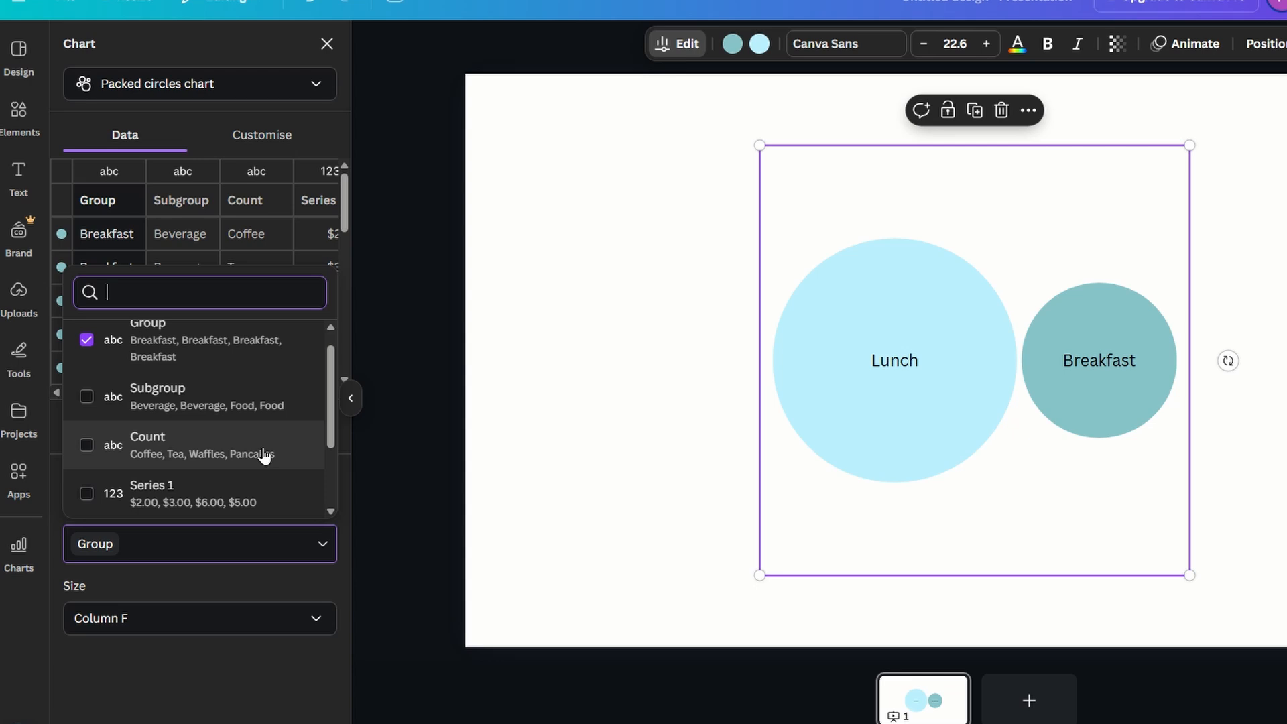
{"action": "left_click", "coordinate": [87, 448]}
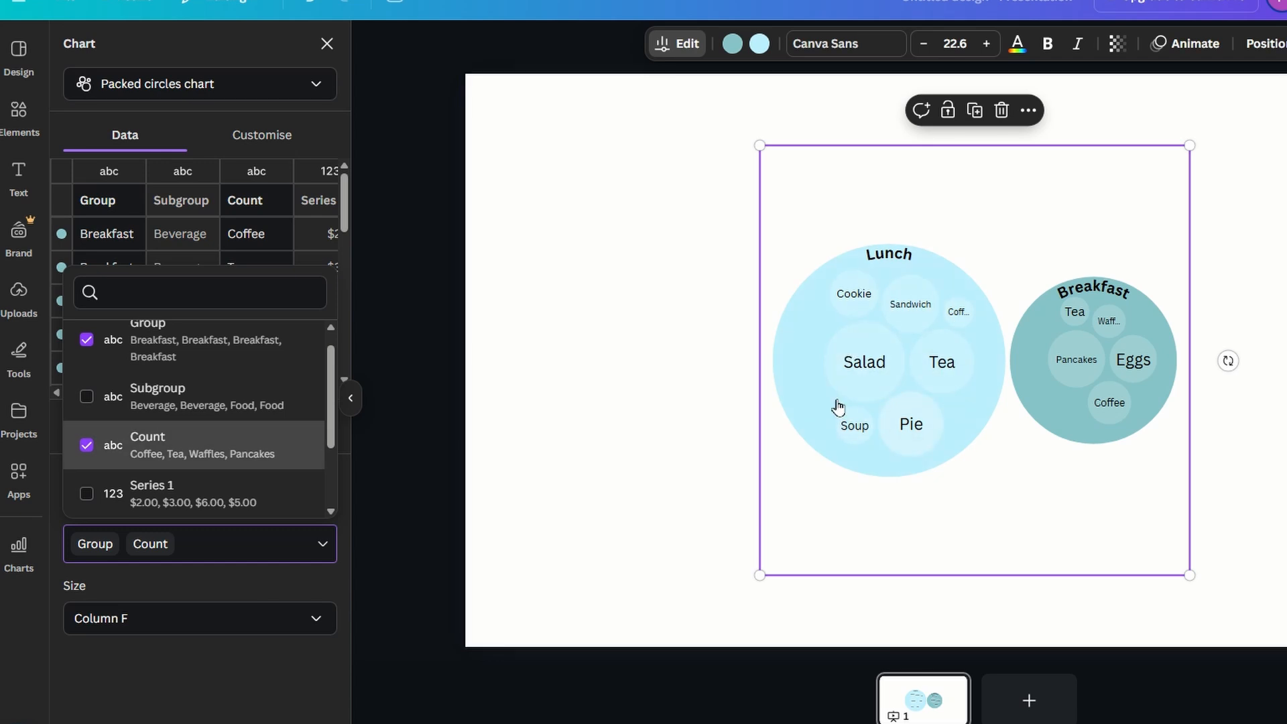
{"action": "mouse_move", "coordinate": [863, 322]}
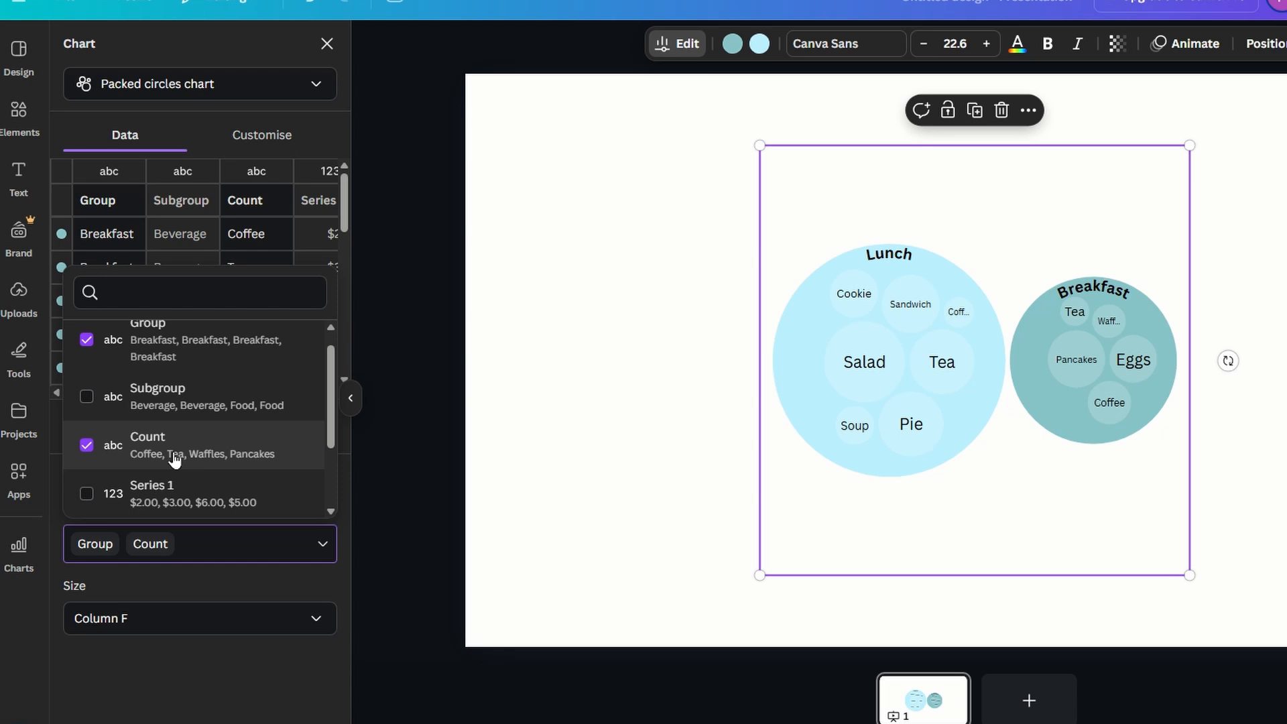
{"action": "scroll", "coordinate": [175, 458], "scroll_direction": "down", "scroll_amount": 2}
{"action": "left_click", "coordinate": [87, 344]}
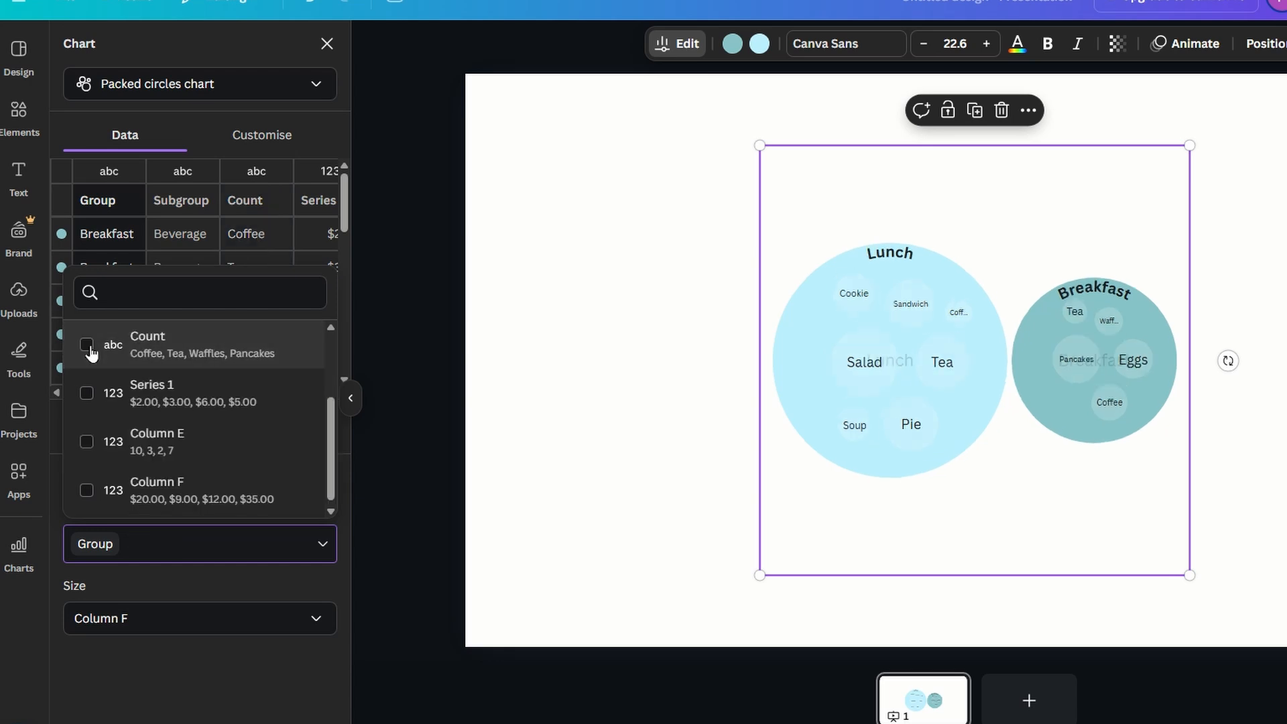
Add Column F and Count to the chart's grouping, then remove Column F, leaving Group and Count.
{"action": "left_click", "coordinate": [88, 495]}
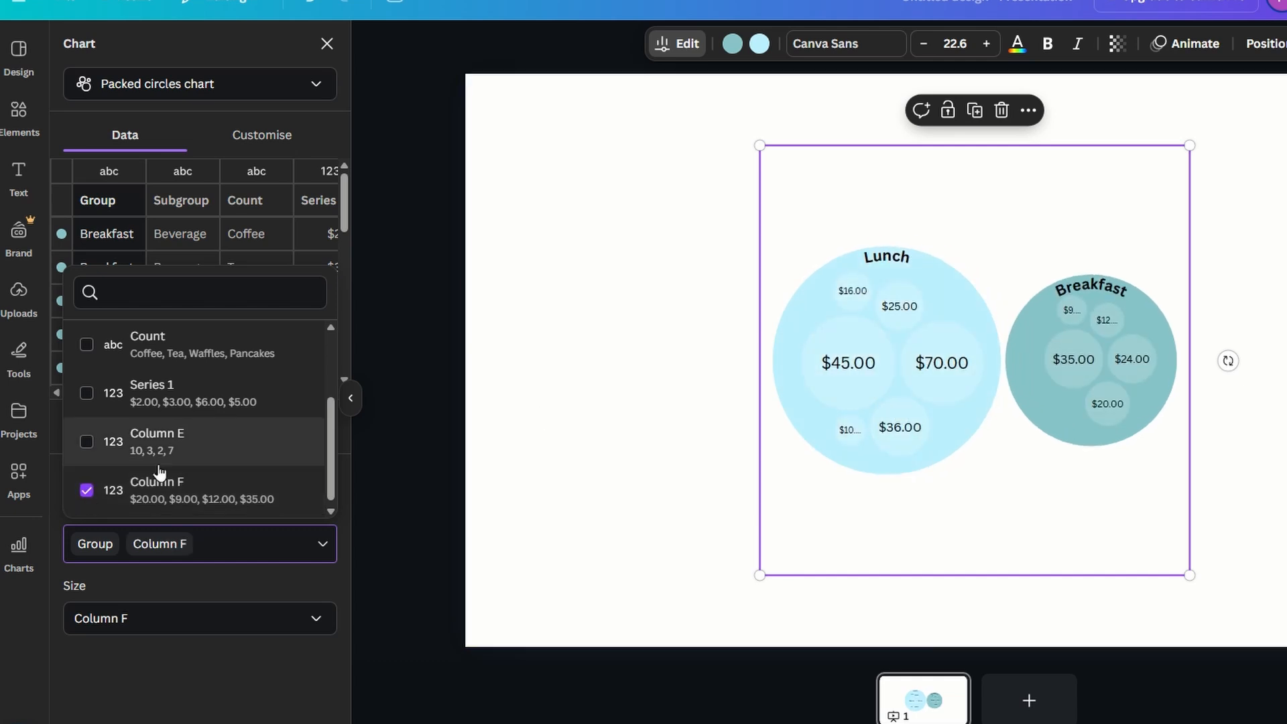
{"action": "left_click", "coordinate": [87, 345]}
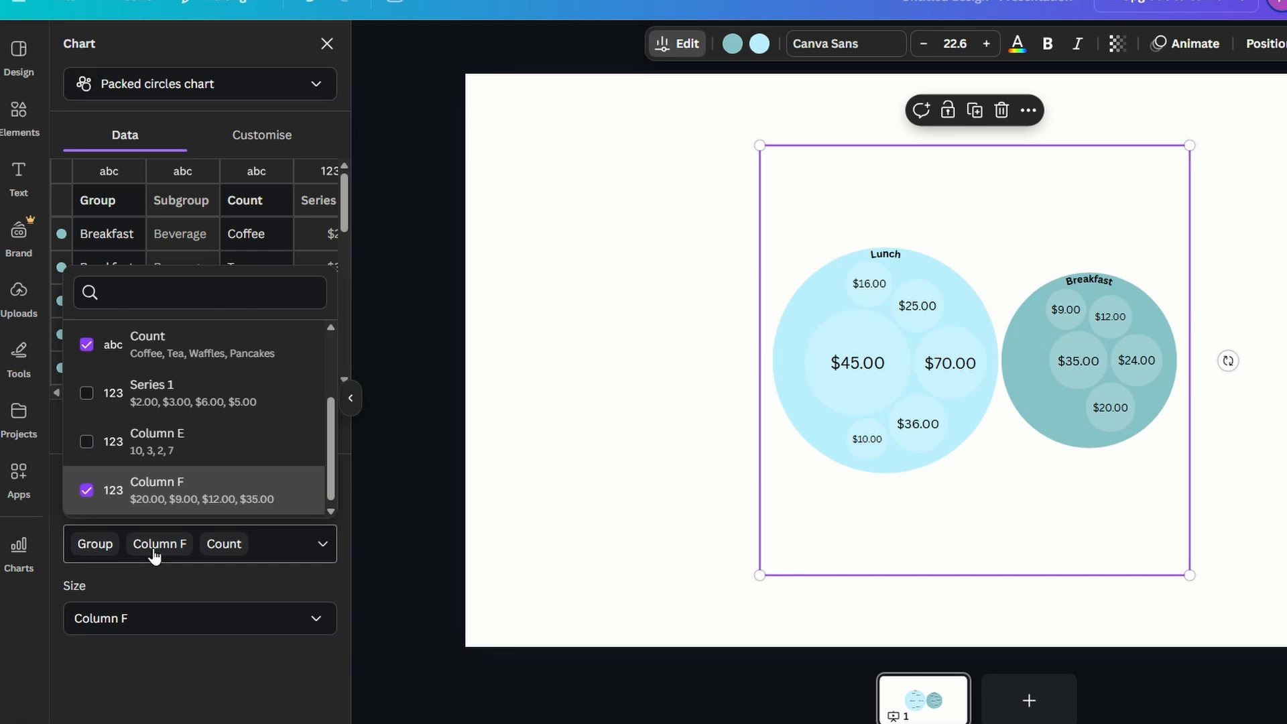
{"action": "mouse_move", "coordinate": [838, 392]}
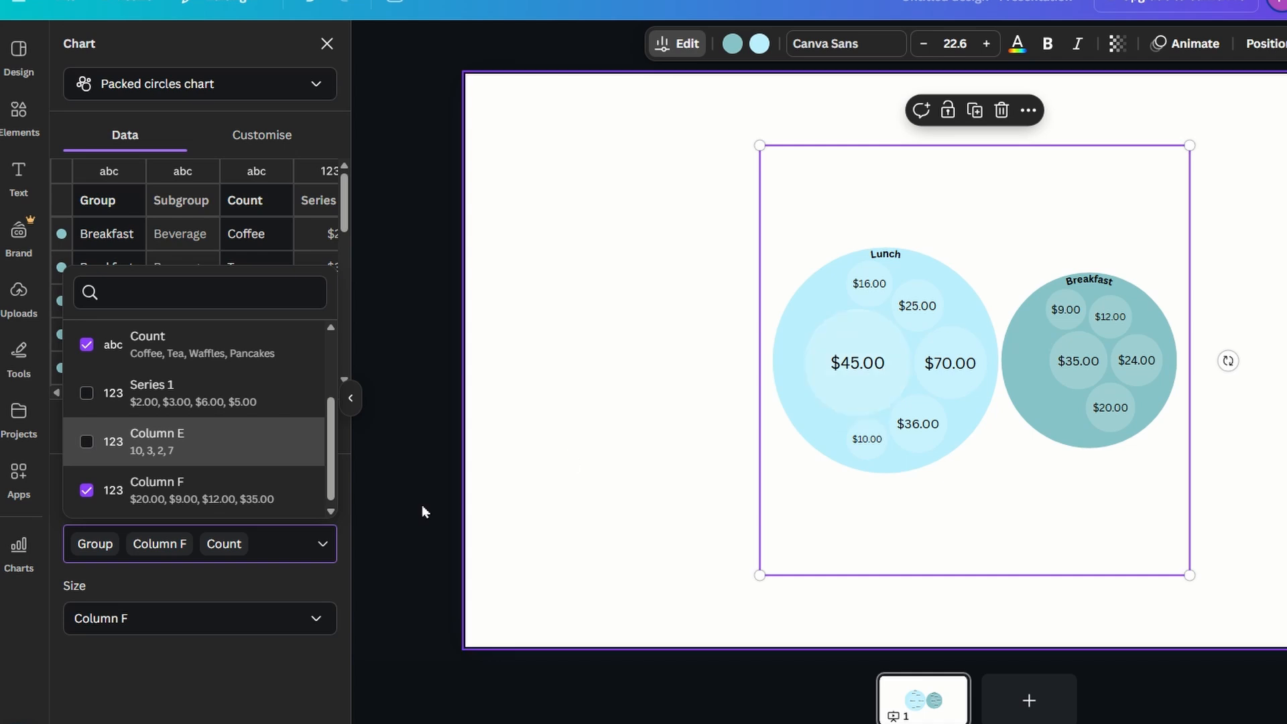
{"action": "left_click", "coordinate": [86, 491]}
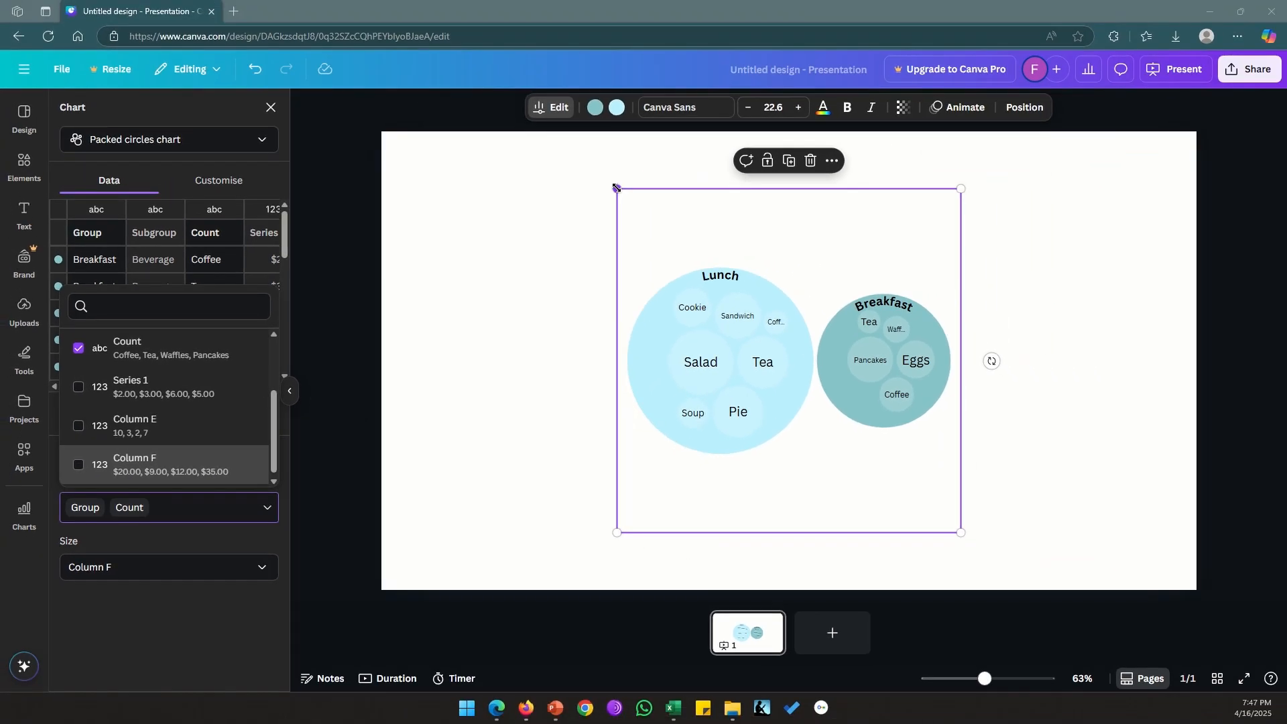
Enlarge the chart so it spans the full height of the slide.
{"action": "left_click_drag", "start_coordinate": [615, 188], "coordinate": [517, 158]}
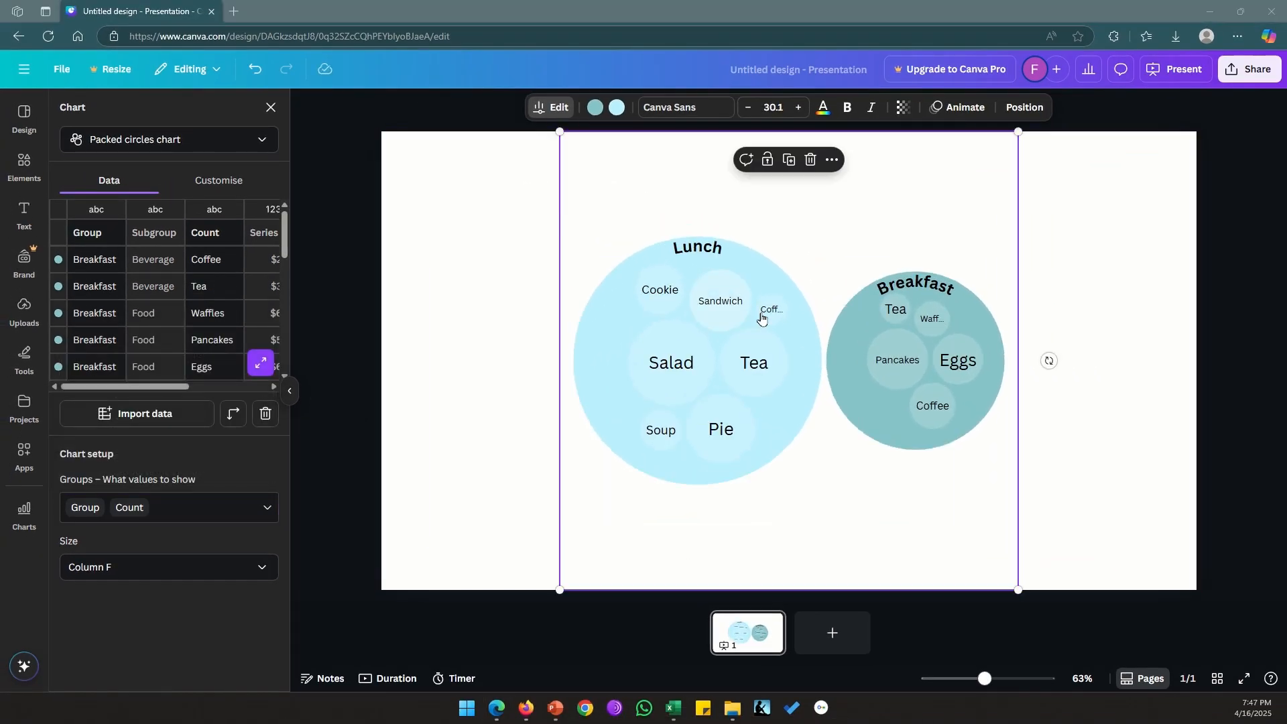
{"action": "mouse_move", "coordinate": [930, 330]}
{"action": "left_click_drag", "start_coordinate": [560, 133], "coordinate": [454, 115]}
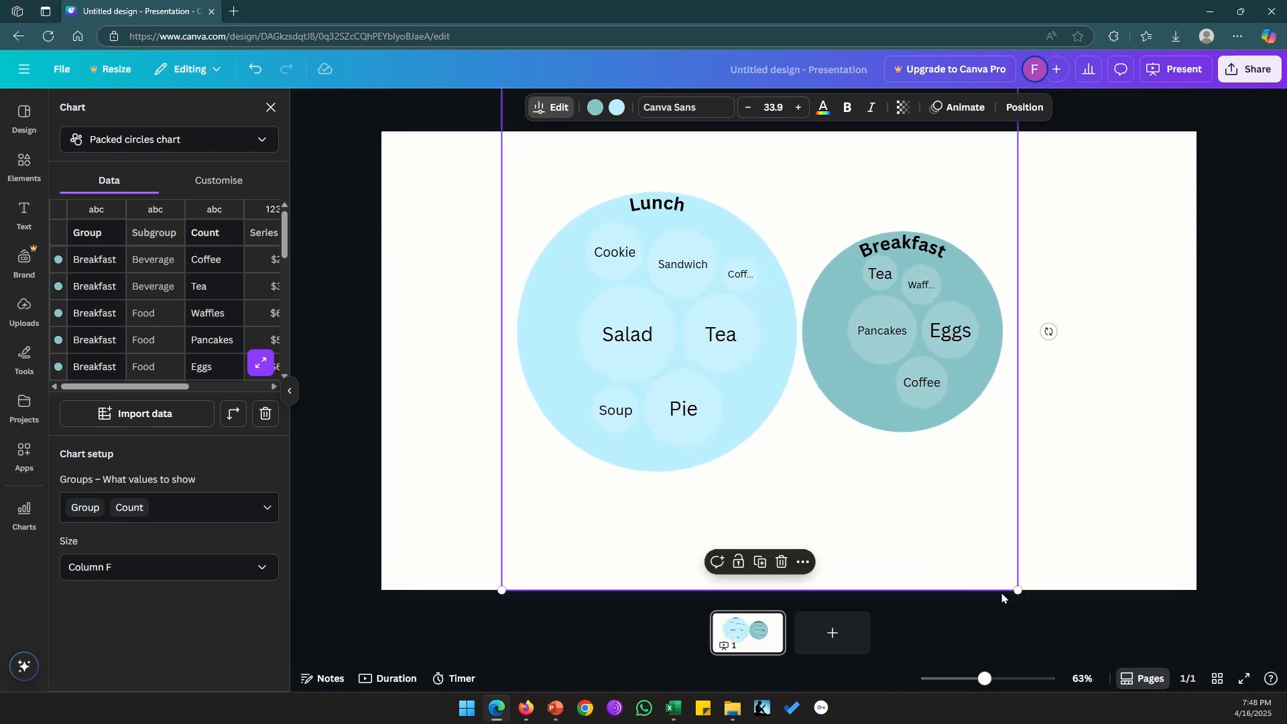
{"action": "left_click_drag", "start_coordinate": [1021, 592], "coordinate": [1051, 624]}
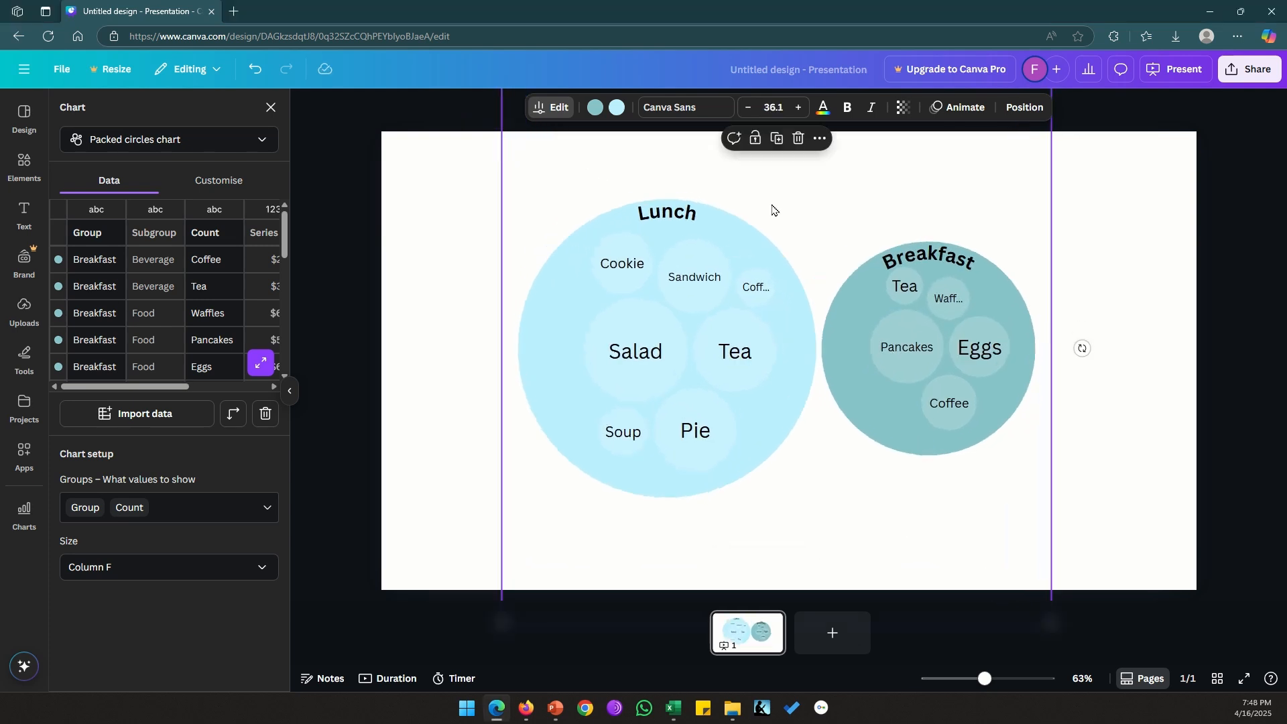
Decrease the chart's font size to 31.1.
{"action": "left_click", "coordinate": [749, 112]}
{"action": "left_click", "coordinate": [749, 112]}
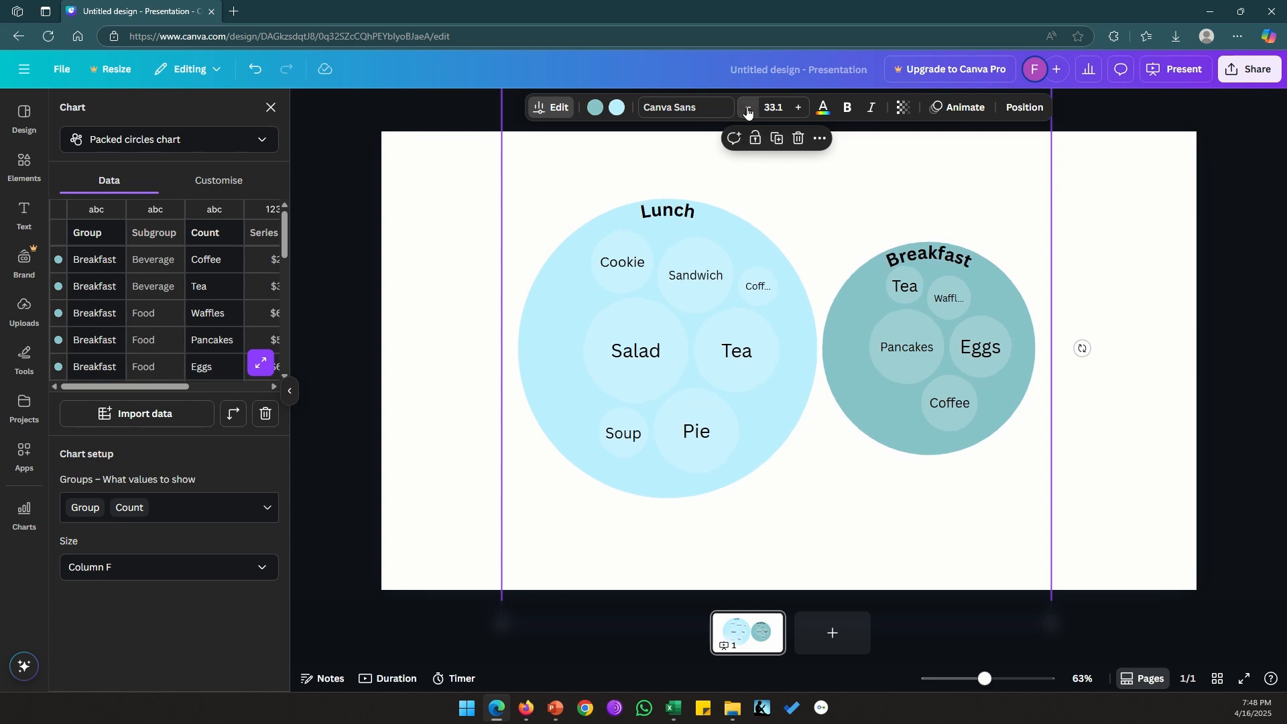
{"action": "left_click", "coordinate": [748, 112]}
{"action": "left_click", "coordinate": [748, 112]}
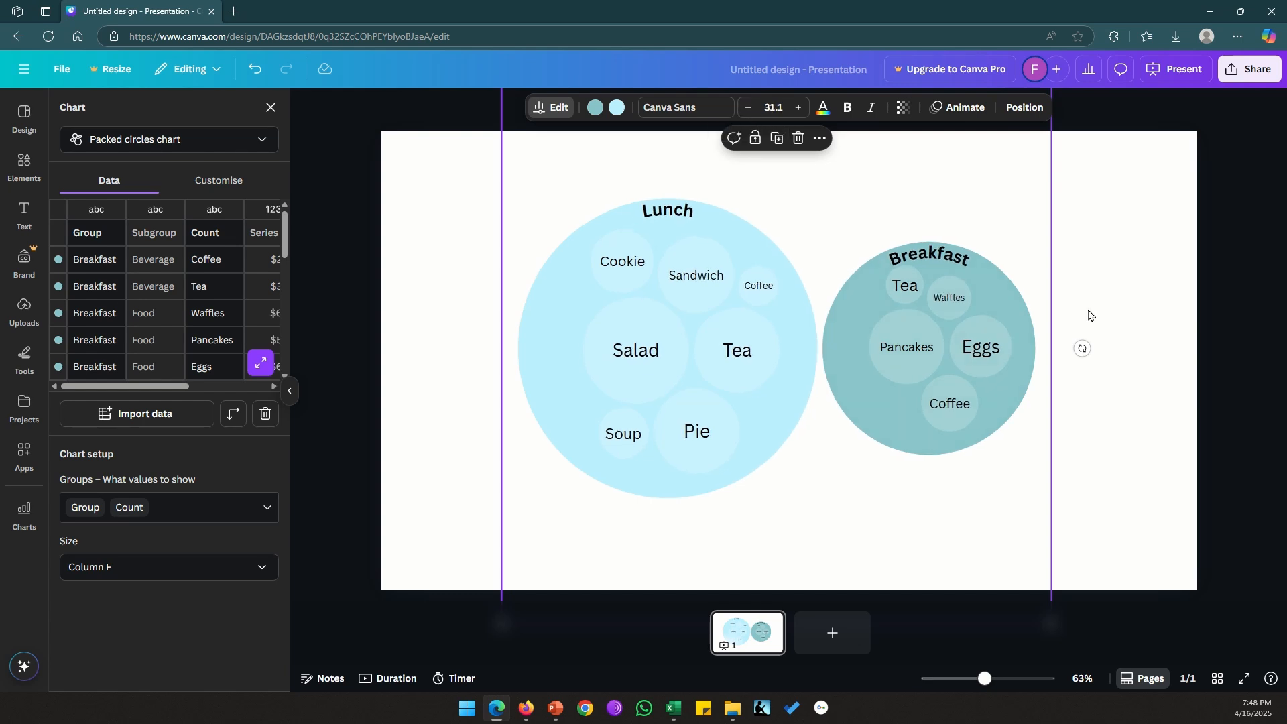